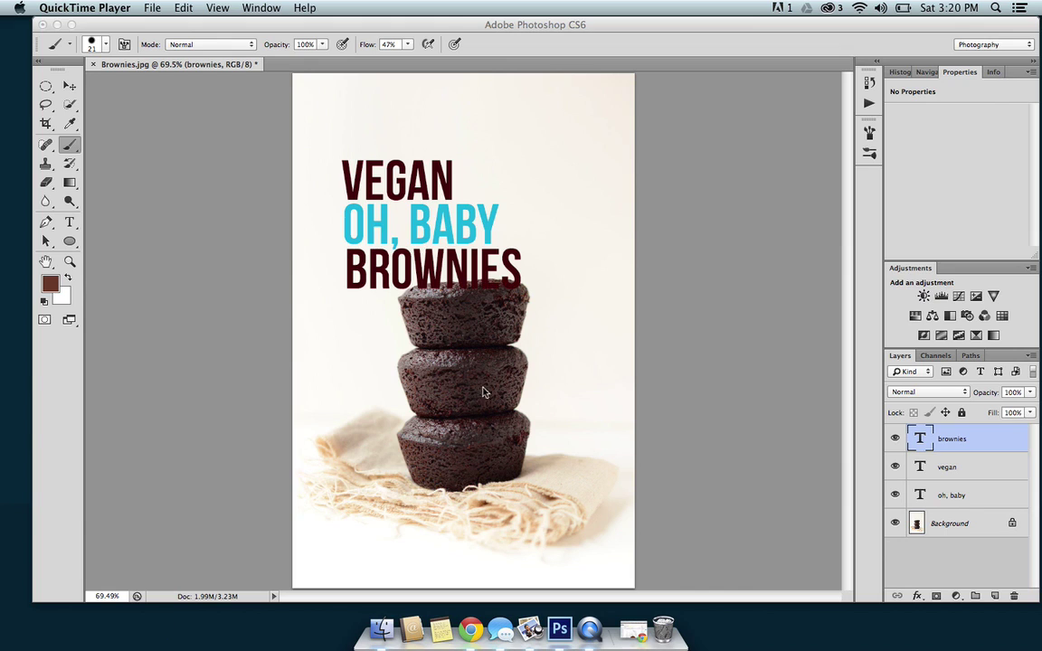
pyautogui.click(762, 164)
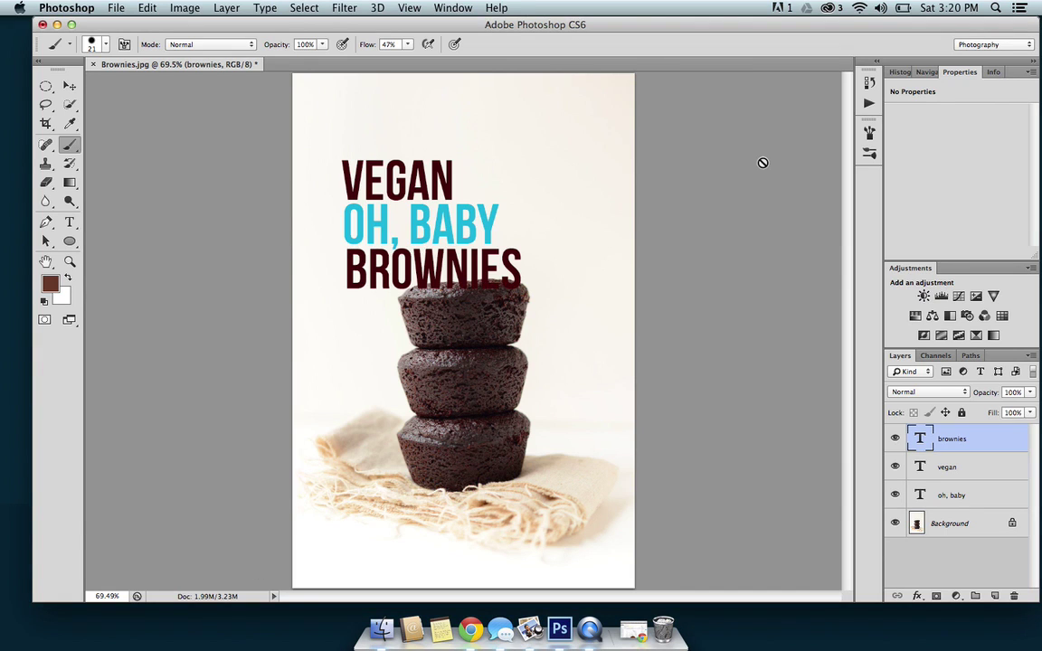
pyautogui.press('super+Tab')
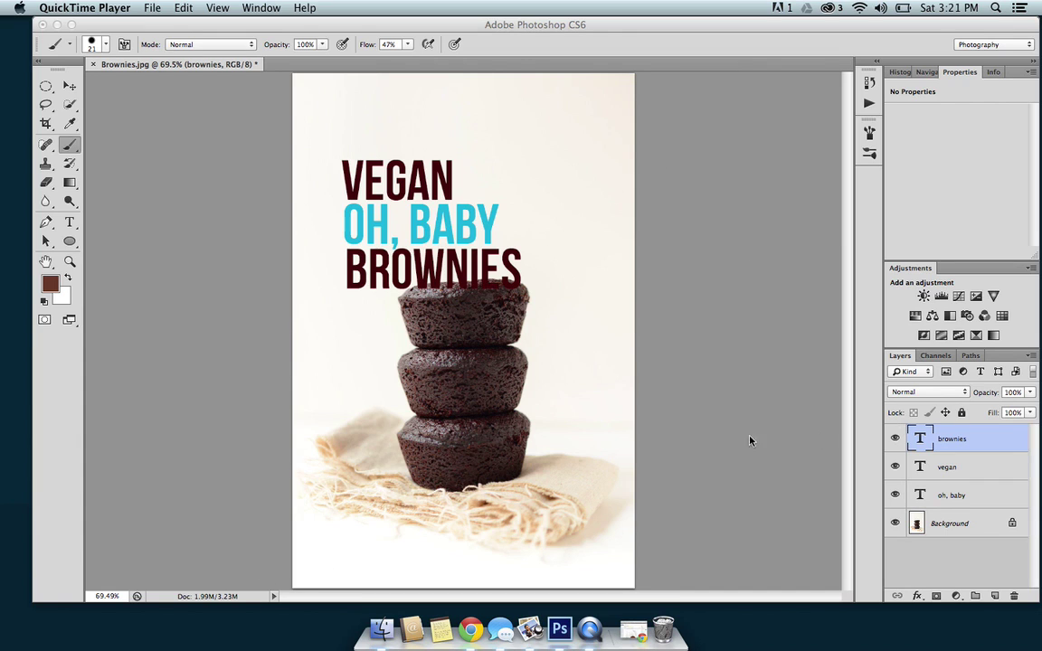
# Add a layer mask to the "brownies" text layer and invert it to black to hide the word.
pyautogui.click(954, 445)
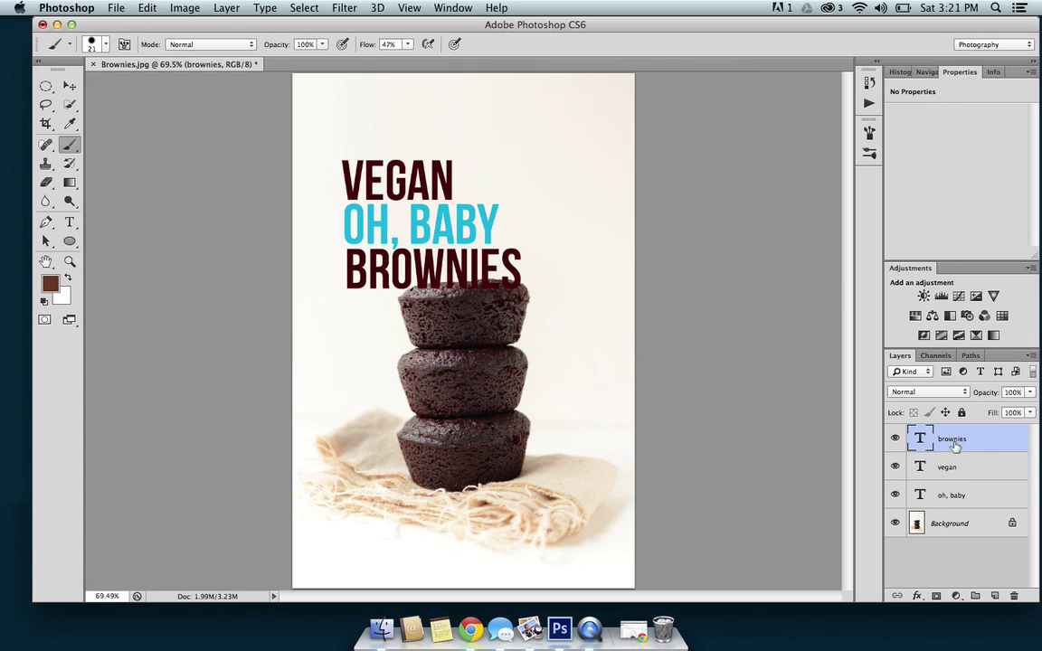
pyautogui.click(937, 596)
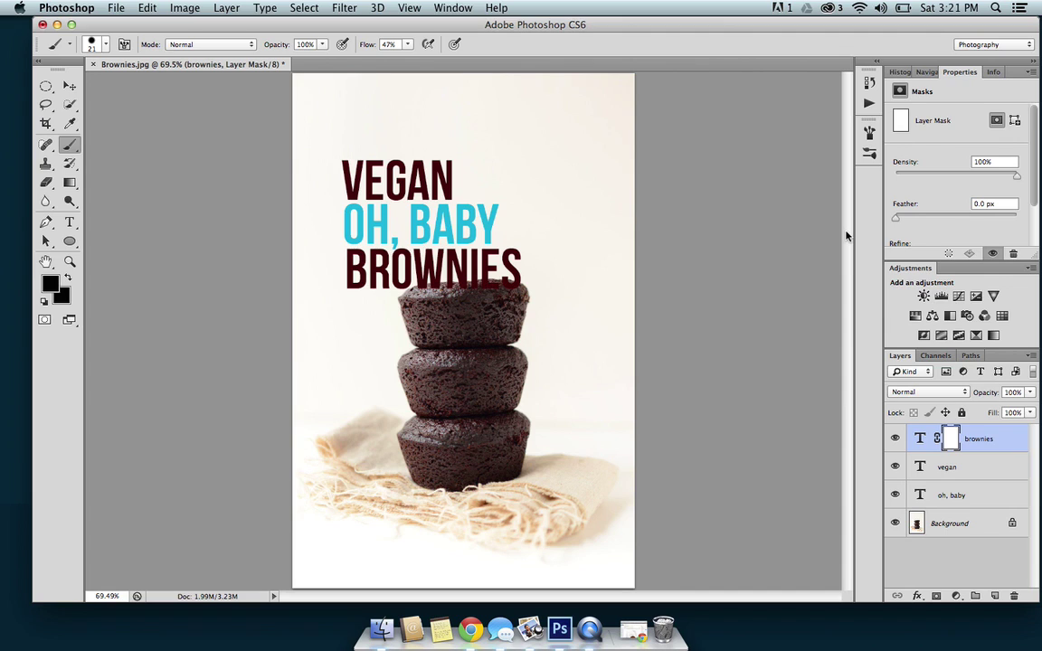
pyautogui.press('super+i')
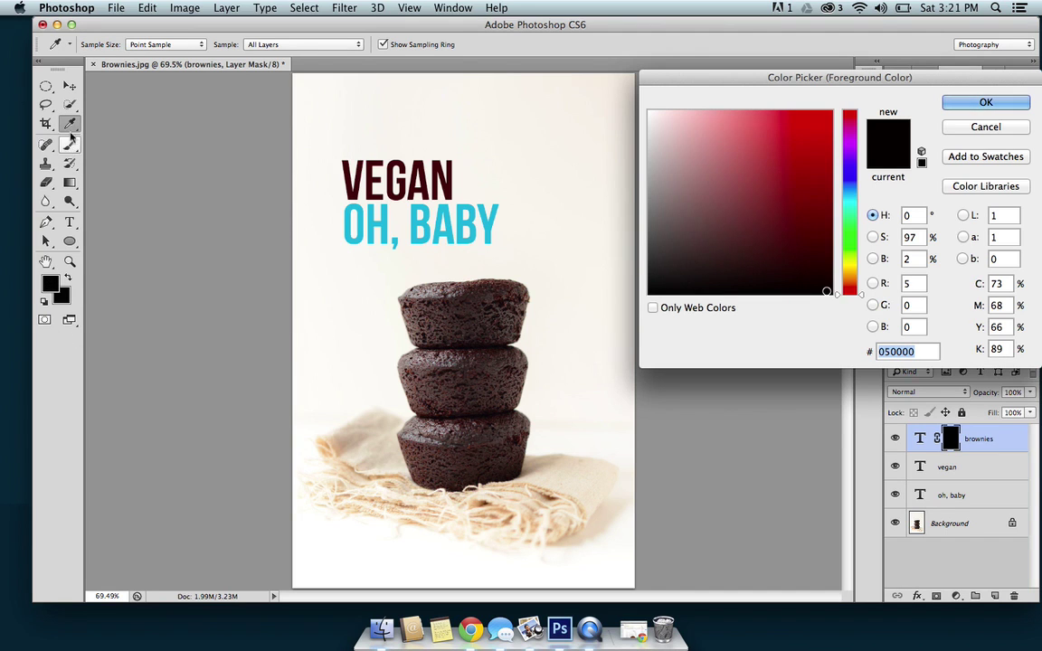
pyautogui.click(985, 127)
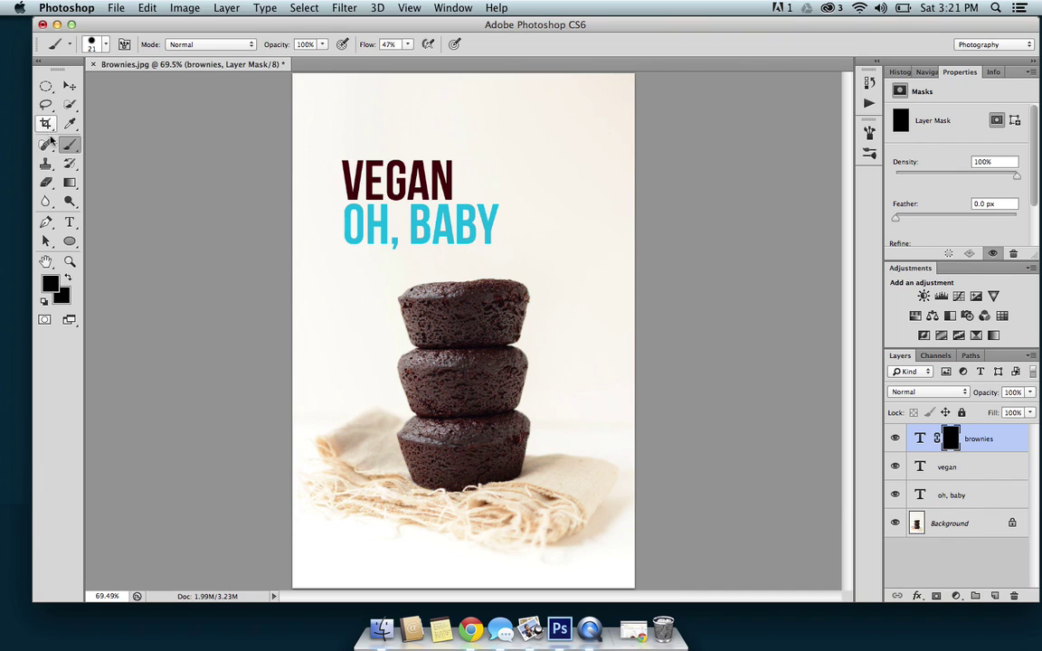
# Set the foreground colour to near-white fefbfb and the brush to 60 px with 100% hardness.
pyautogui.click(51, 284)
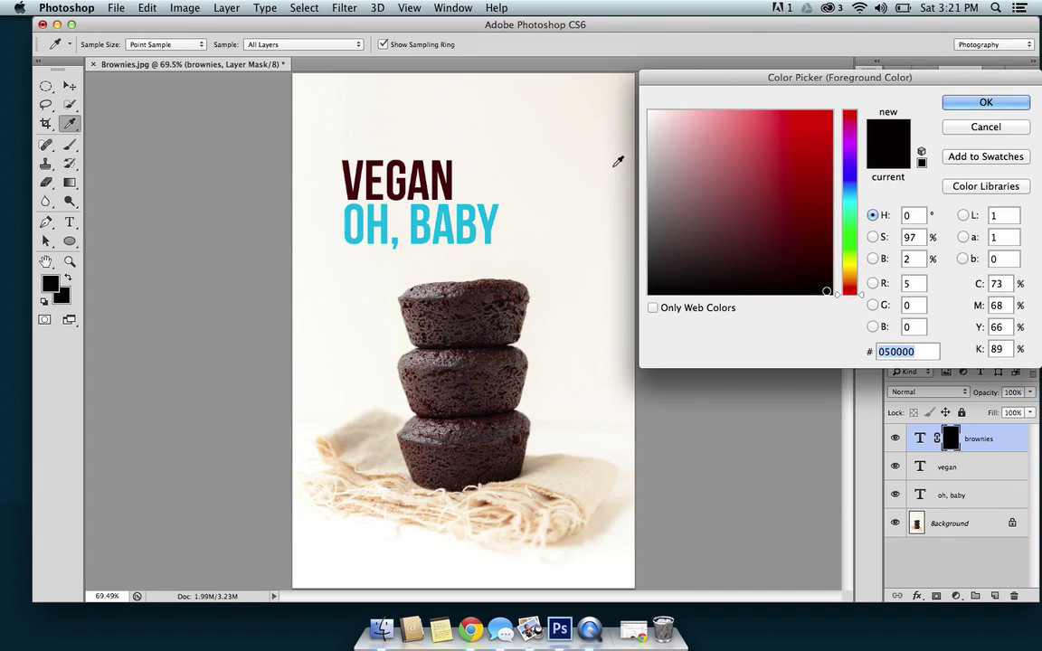
pyautogui.click(649, 113)
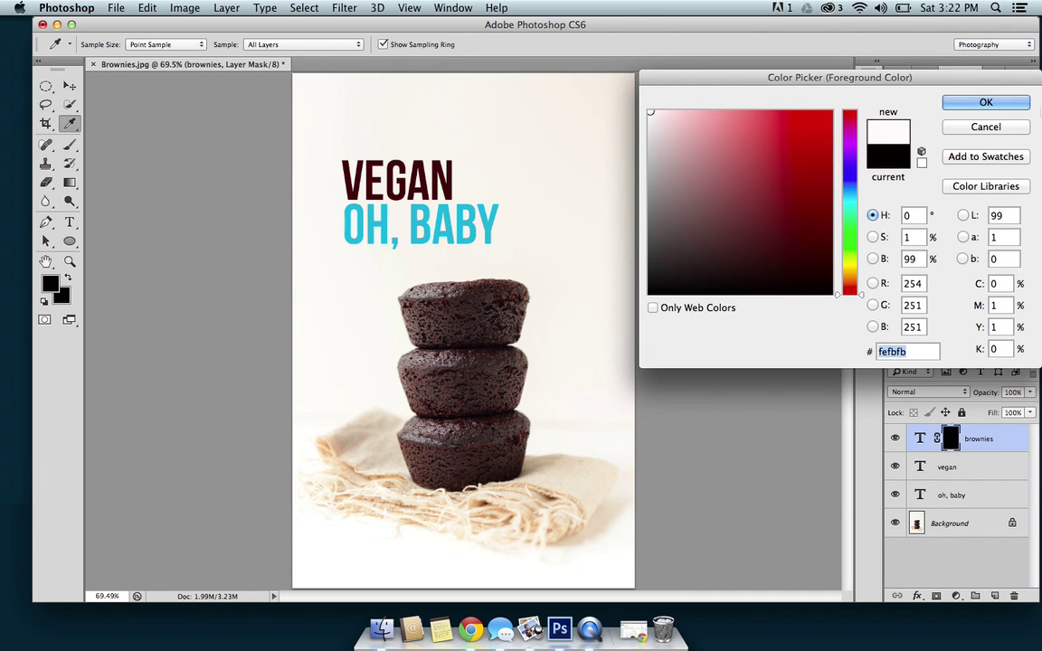
pyautogui.click(985, 102)
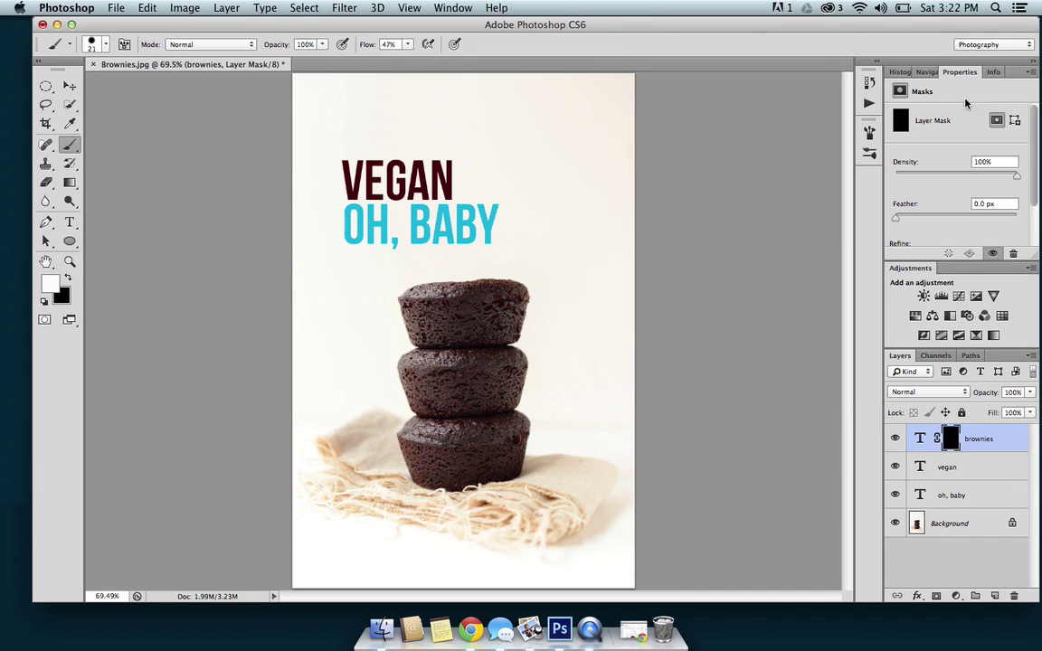
pyautogui.click(106, 46)
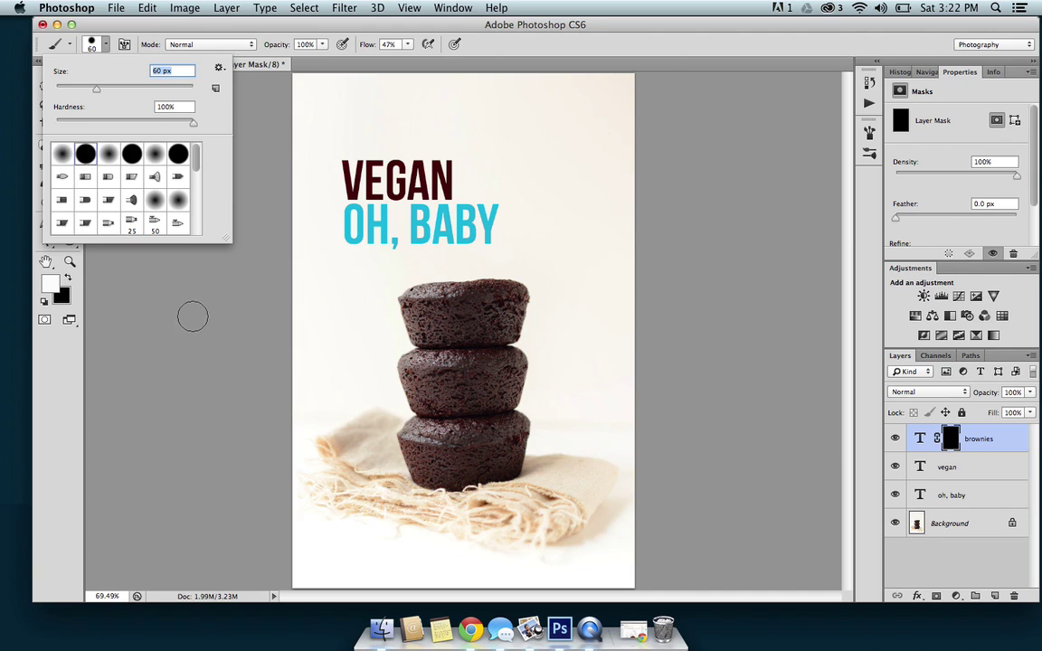
pyautogui.press('Return')
# Paint white on the layer mask to reveal the letters of BROWNIES above the top cake.
pyautogui.moveTo(344, 257)
pyautogui.mouseDown()
pyautogui.moveTo(366, 260)
pyautogui.moveTo(358, 276)
pyautogui.moveTo(371, 244)
pyautogui.moveTo(372, 276)
pyautogui.moveTo(396, 275)
pyautogui.mouseUp()
pyautogui.press('super+plus')
pyautogui.press('super+plus')
pyautogui.scroll(4, 543, 328)
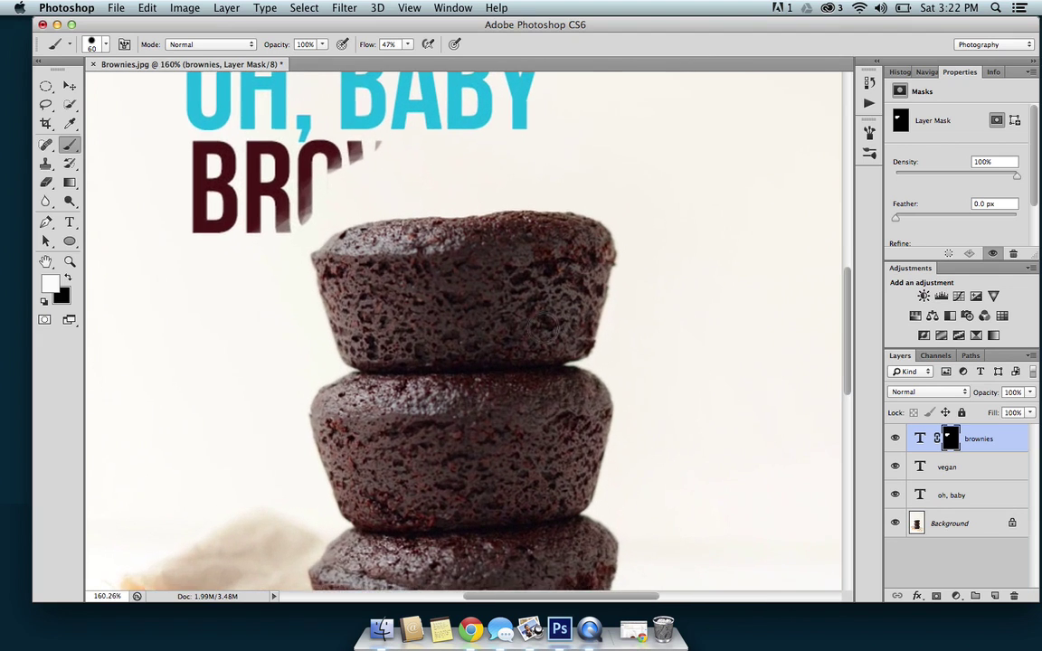
pyautogui.moveTo(349, 185)
pyautogui.mouseDown()
pyautogui.moveTo(381, 165)
pyautogui.moveTo(301, 183)
pyautogui.moveTo(258, 206)
pyautogui.moveTo(209, 234)
pyautogui.moveTo(205, 262)
pyautogui.moveTo(257, 225)
pyautogui.moveTo(235, 252)
pyautogui.moveTo(298, 200)
pyautogui.moveTo(429, 167)
pyautogui.moveTo(406, 162)
pyautogui.moveTo(521, 176)
pyautogui.moveTo(631, 163)
pyautogui.moveTo(636, 191)
pyautogui.moveTo(598, 169)
pyautogui.moveTo(609, 194)
pyautogui.moveTo(629, 198)
pyautogui.moveTo(533, 169)
pyautogui.moveTo(421, 176)
pyautogui.moveTo(432, 183)
pyautogui.moveTo(312, 197)
pyautogui.moveTo(288, 227)
pyautogui.moveTo(244, 230)
pyautogui.moveTo(378, 208)
pyautogui.mouseUp()
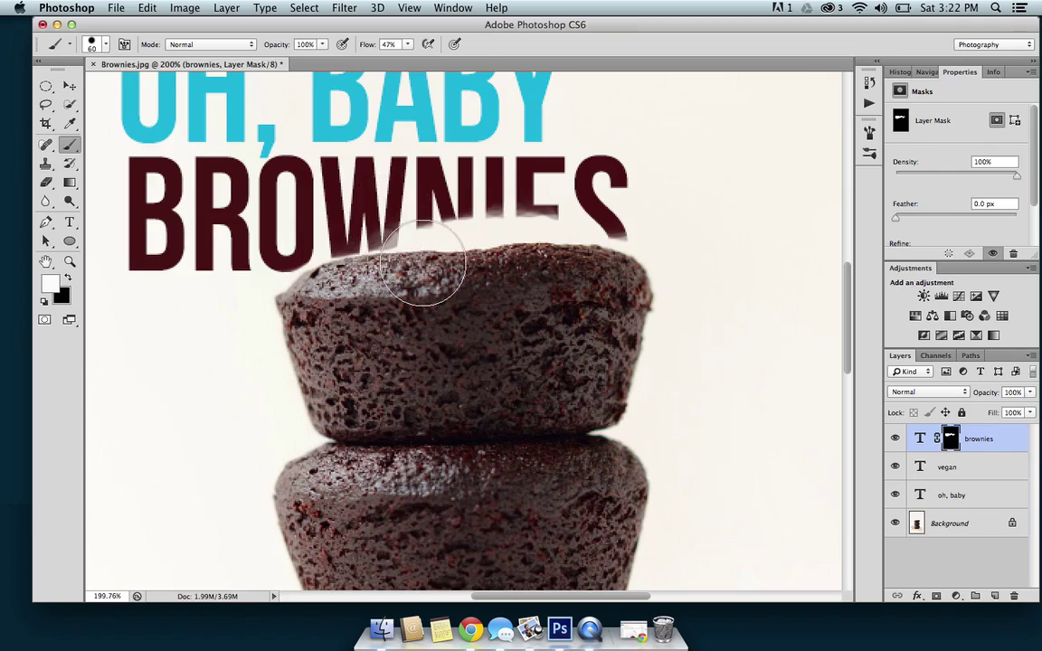
# Paint the mask white along the lower ends of the W, N, I, E and S down to the cake's top edge.
pyautogui.scroll(5, 430, 263)
pyautogui.scroll(-3, 204, 186)
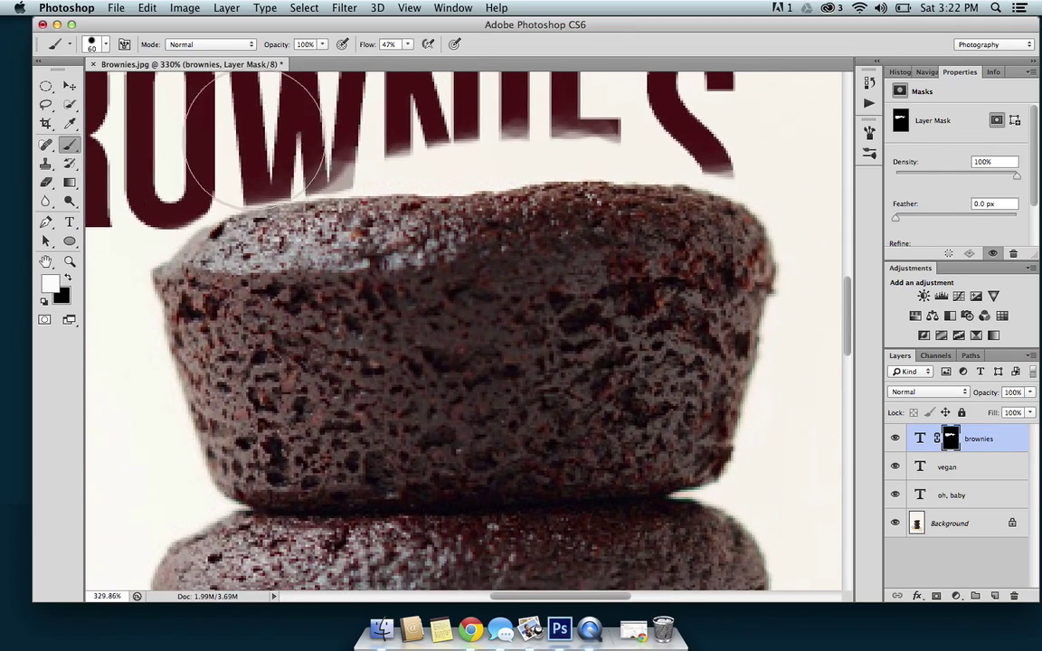
pyautogui.scroll(-2, 230, 176)
pyautogui.moveTo(255, 158)
pyautogui.mouseDown()
pyautogui.moveTo(240, 145)
pyautogui.moveTo(337, 136)
pyautogui.moveTo(416, 151)
pyautogui.moveTo(403, 132)
pyautogui.moveTo(455, 151)
pyautogui.moveTo(325, 144)
pyautogui.moveTo(275, 158)
pyautogui.mouseUp()
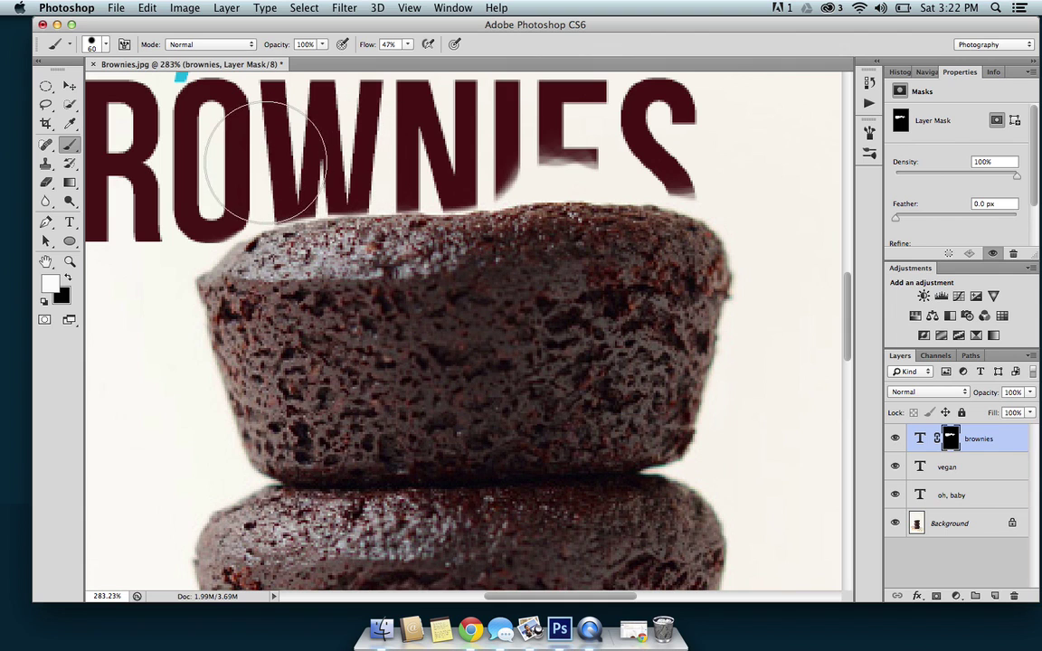
pyautogui.moveTo(433, 154)
pyautogui.mouseDown()
pyautogui.moveTo(506, 145)
pyautogui.moveTo(480, 135)
pyautogui.moveTo(507, 143)
pyautogui.moveTo(432, 149)
pyautogui.moveTo(551, 136)
pyautogui.moveTo(597, 154)
pyautogui.moveTo(643, 140)
pyautogui.moveTo(578, 131)
pyautogui.moveTo(710, 151)
pyautogui.mouseUp()
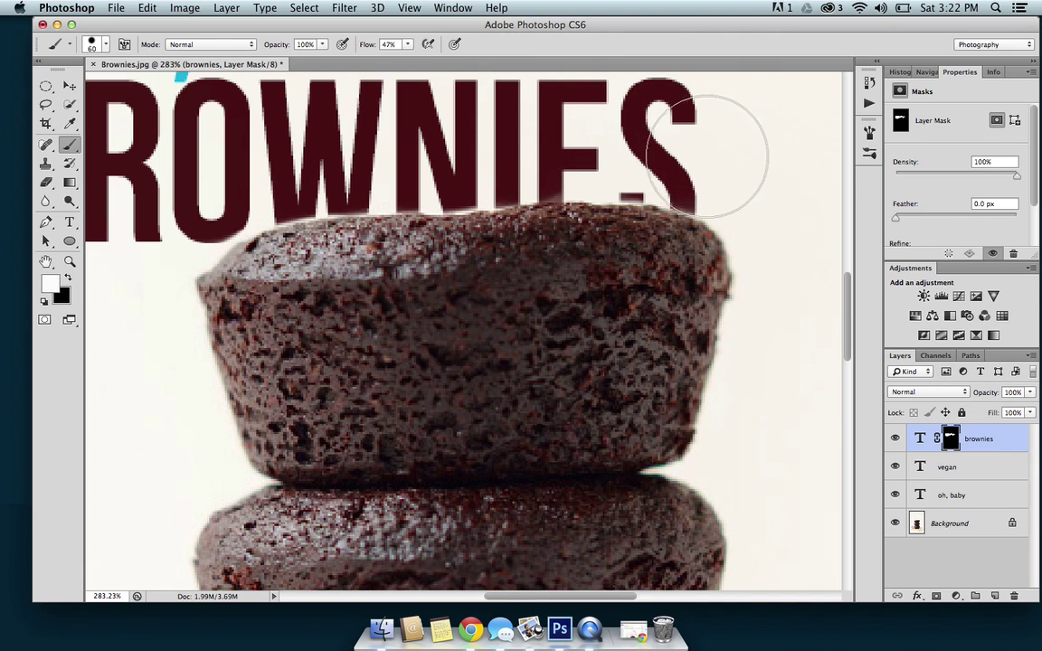
pyautogui.moveTo(493, 138)
pyautogui.mouseDown()
pyautogui.moveTo(395, 136)
pyautogui.moveTo(345, 151)
pyautogui.mouseUp()
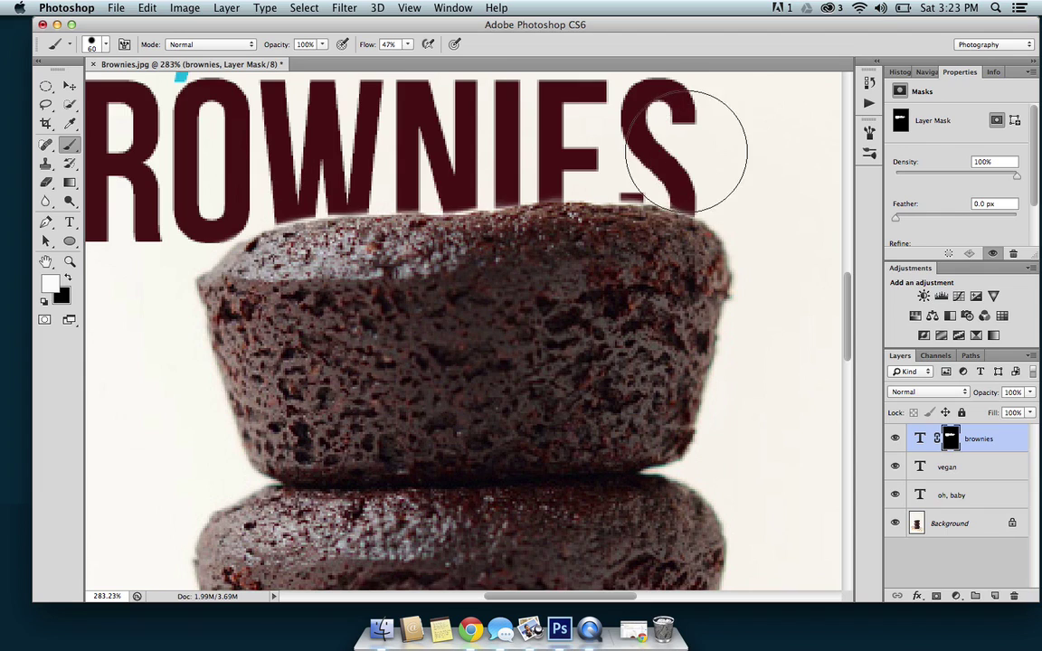
pyautogui.press('super+0')
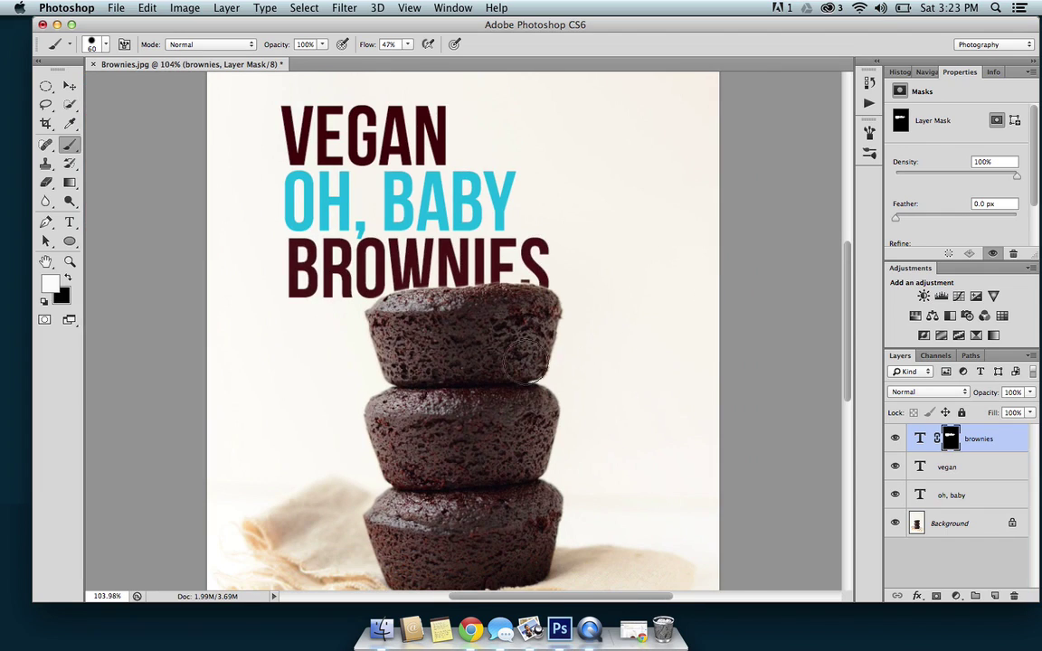
# Reduce the brush to 24 px and refine the revealed letter bottoms on the mask along the cake's upper edge.
pyautogui.press('super+plus')
pyautogui.press('super+plus')
pyautogui.press('super+plus')
pyautogui.scroll(2, 516, 371)
pyautogui.hscroll(-2, 517, 371)
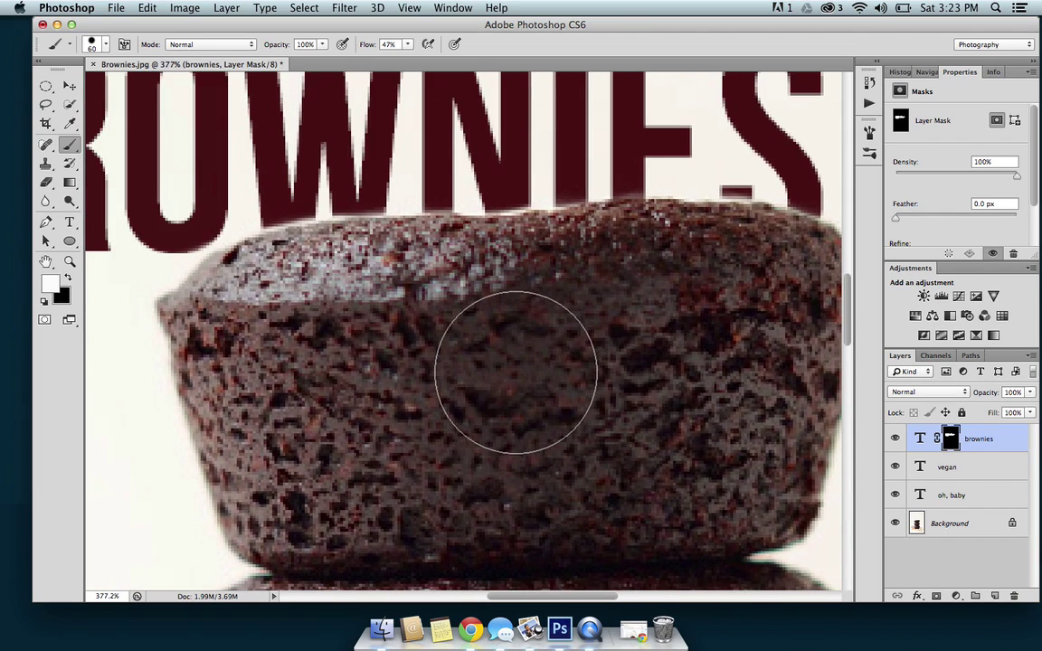
pyautogui.click(106, 43)
pyautogui.moveTo(86, 91); pyautogui.dragTo(84, 89)
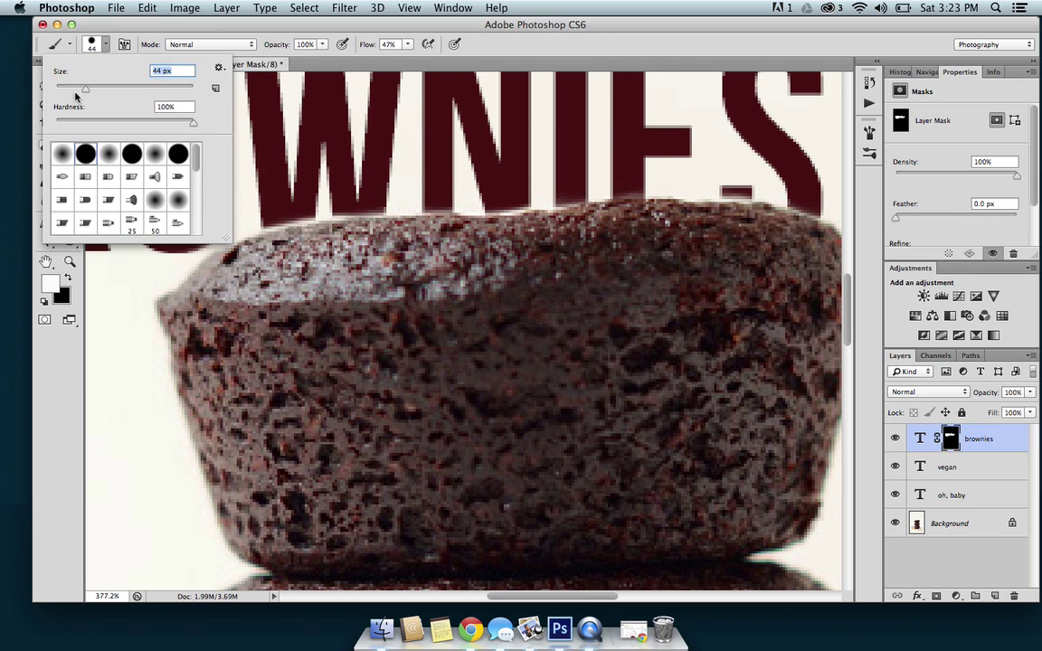
pyautogui.click(337, 177)
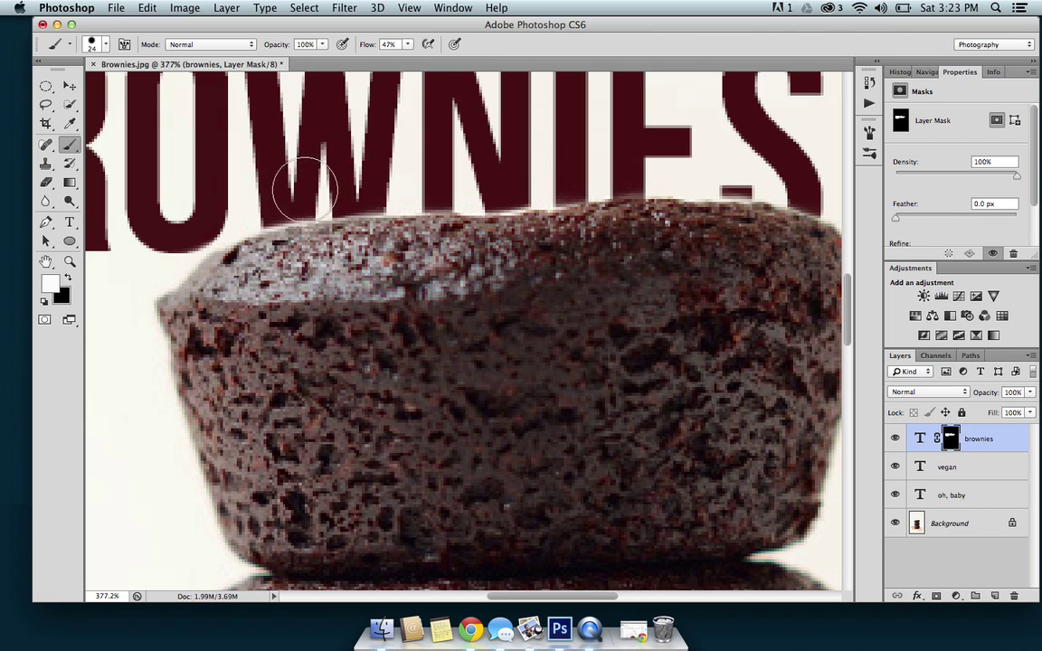
pyautogui.moveTo(284, 194)
pyautogui.mouseDown()
pyautogui.moveTo(250, 203)
pyautogui.moveTo(391, 170)
pyautogui.moveTo(438, 181)
pyautogui.moveTo(358, 181)
pyautogui.moveTo(641, 163)
pyautogui.moveTo(497, 182)
pyautogui.moveTo(553, 179)
pyautogui.mouseUp()
pyautogui.hscroll(3, 460, 179)
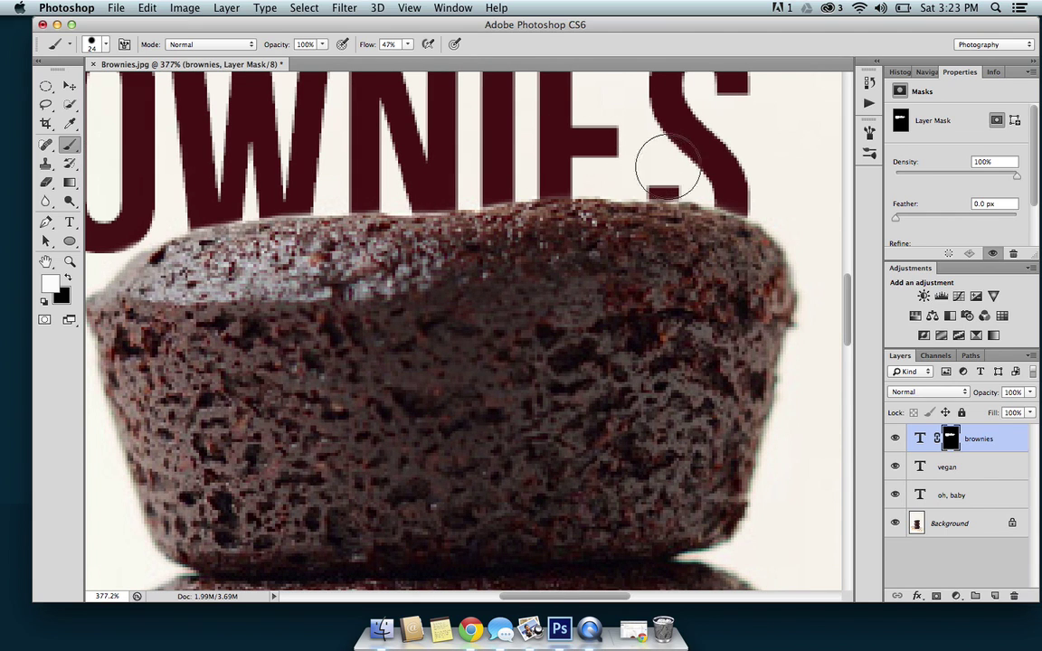
pyautogui.moveTo(764, 187)
pyautogui.mouseDown()
pyautogui.moveTo(731, 184)
pyautogui.moveTo(761, 191)
pyautogui.mouseUp()
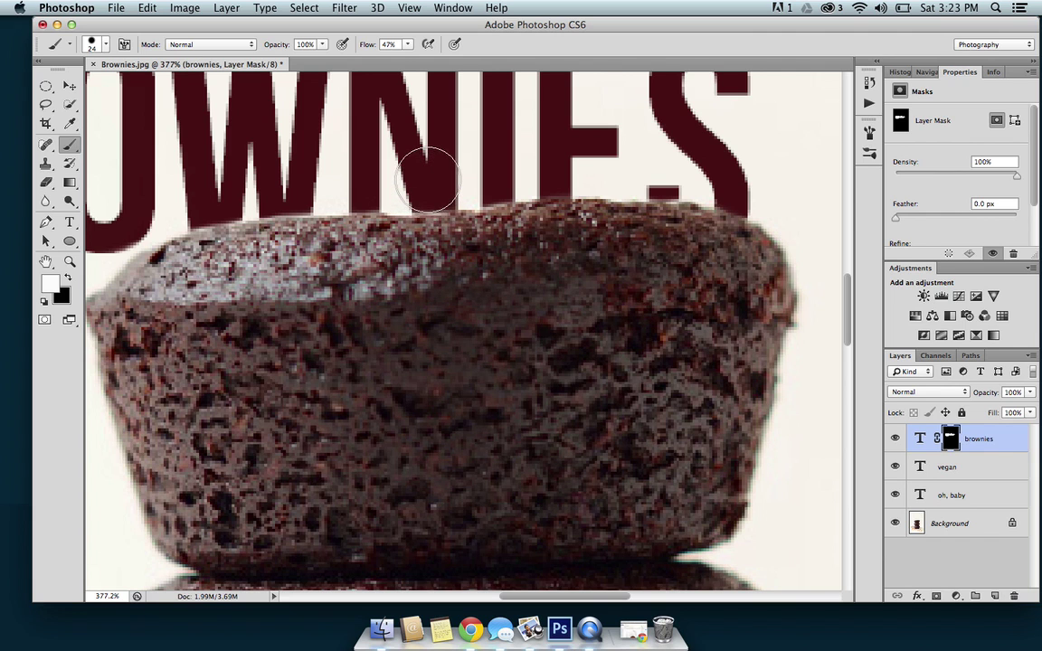
pyautogui.scroll(-8, 529, 303)
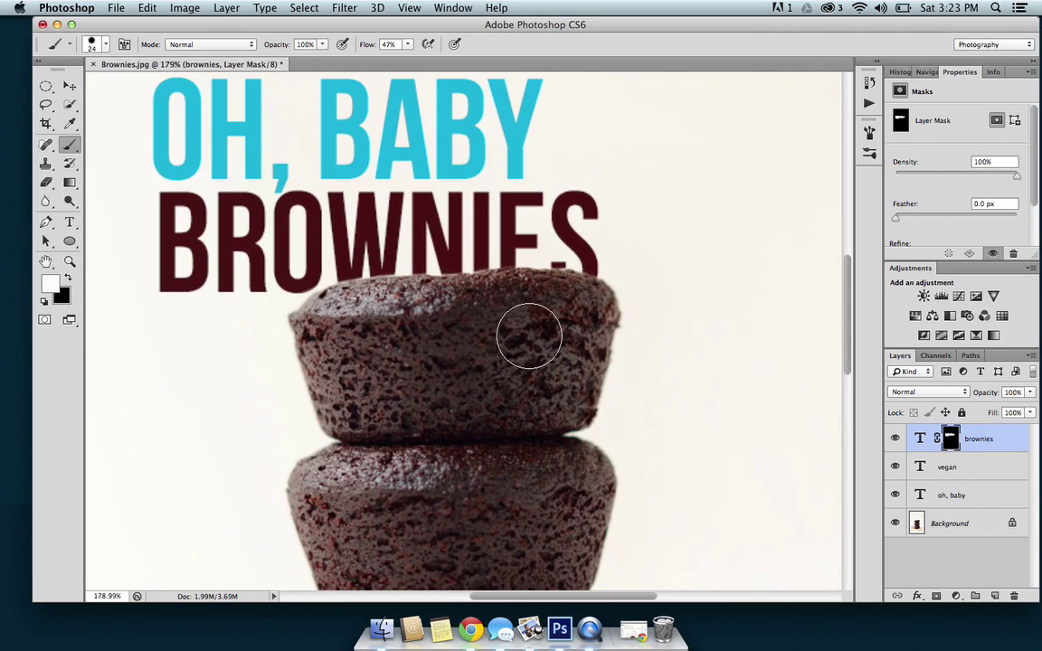
pyautogui.scroll(-4, 529, 337)
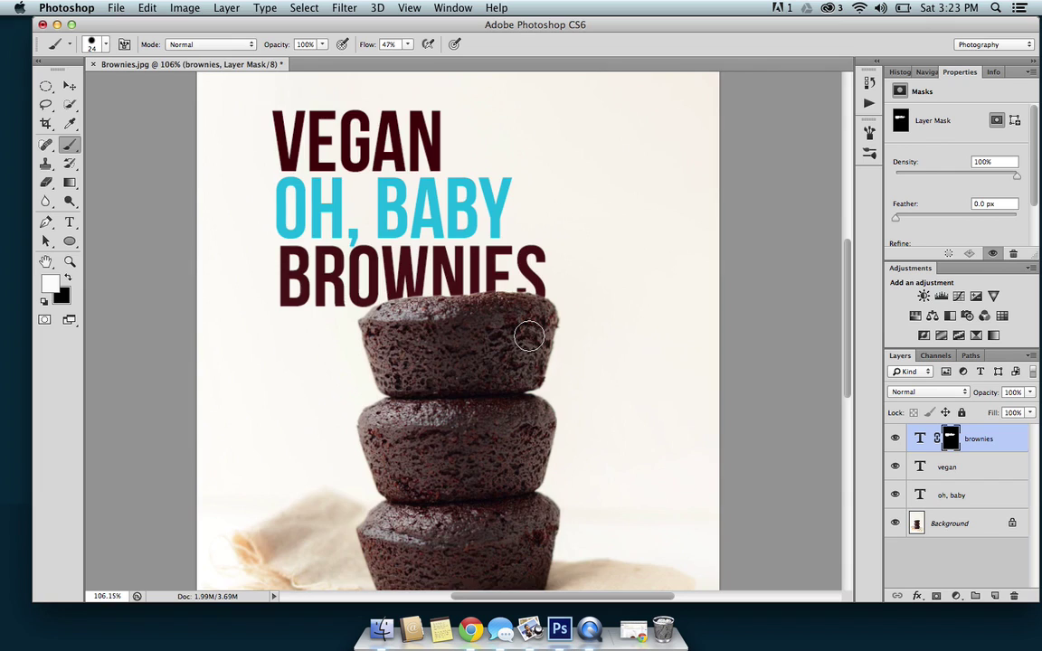
# Paint white on the mask over the bottom of the S so that it overlaps the top cake.
pyautogui.scroll(5, 529, 336)
pyautogui.scroll(2, 529, 337)
pyautogui.moveTo(612, 269); pyautogui.dragTo(617, 237)
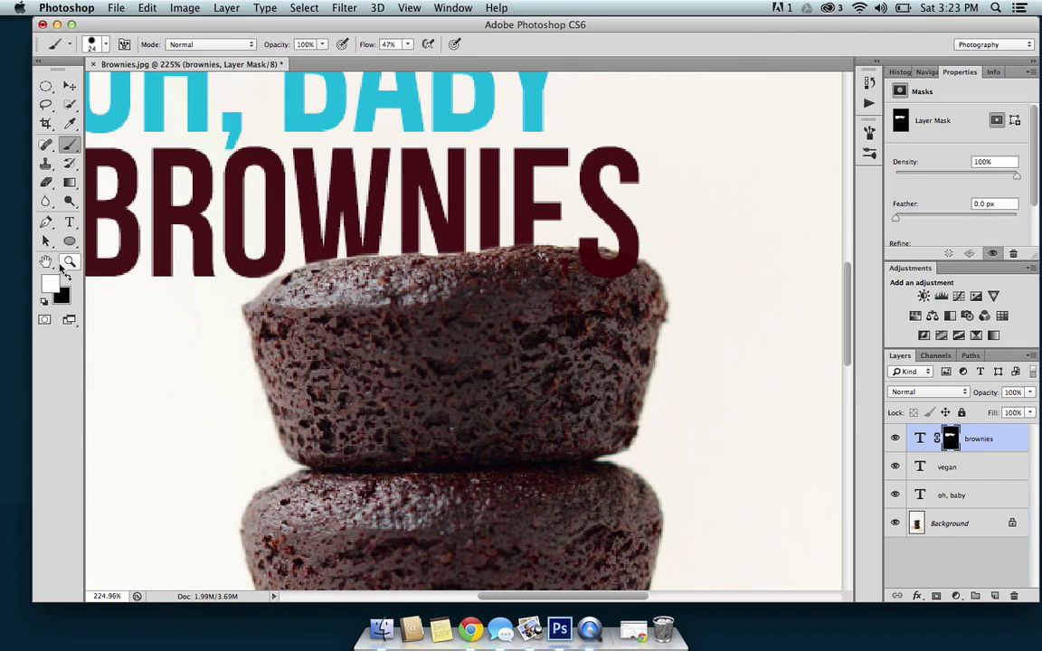
# Set the foreground colour to near-black 040000 and paint the mask to hide the part of the S overlapping the cake.
pyautogui.click(50, 283)
pyautogui.moveTo(733, 263); pyautogui.dragTo(827, 292)
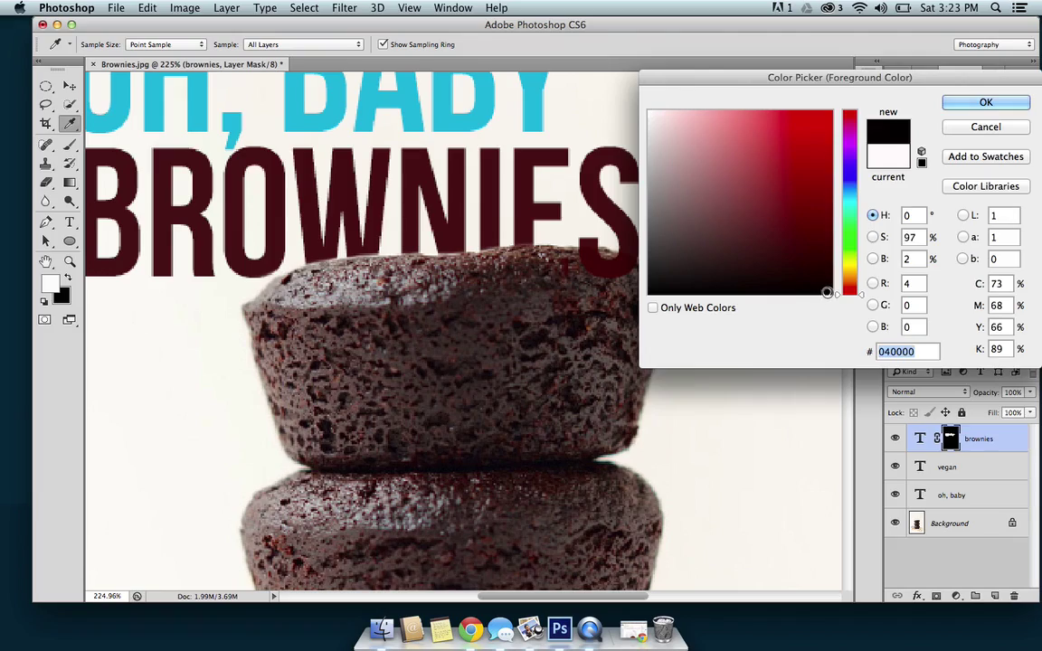
pyautogui.click(981, 102)
pyautogui.scroll(4, 663, 261)
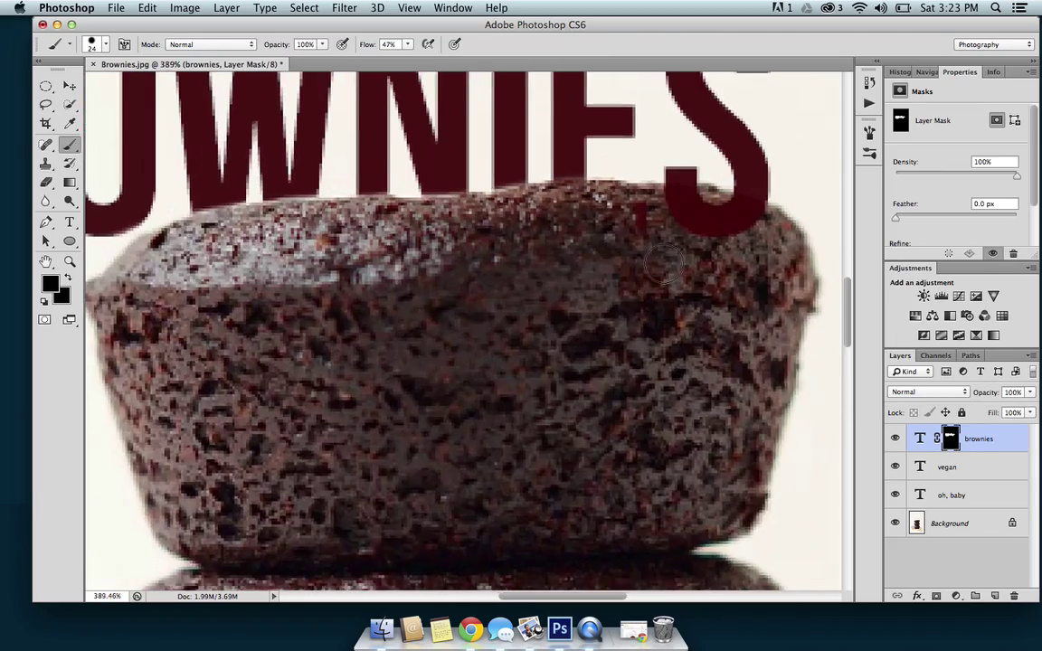
pyautogui.scroll(2, 663, 260)
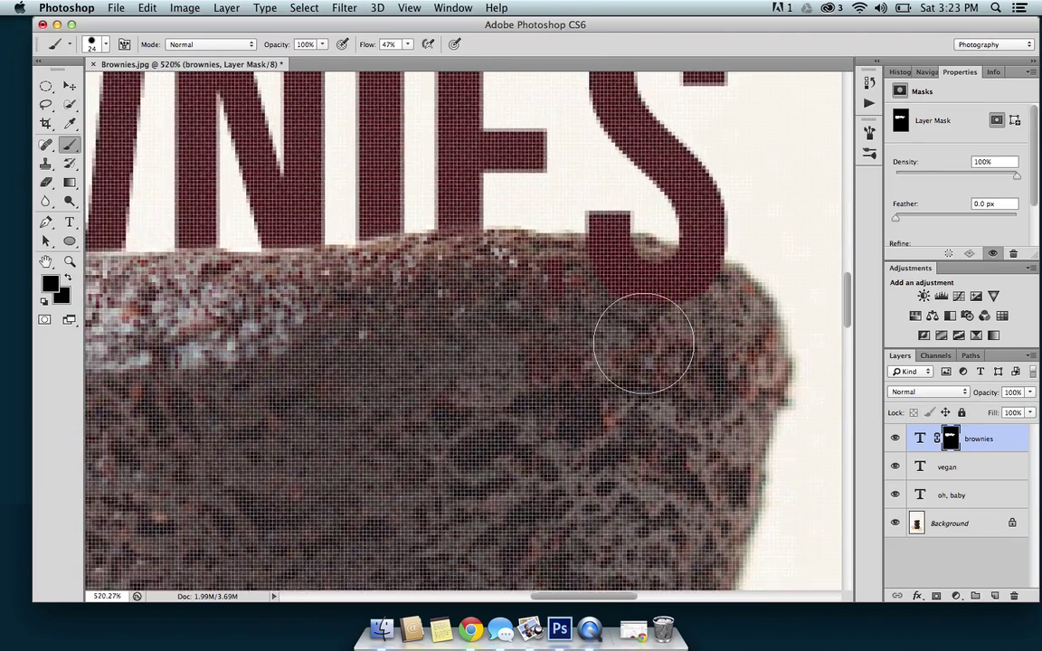
pyautogui.scroll(-1, 644, 344)
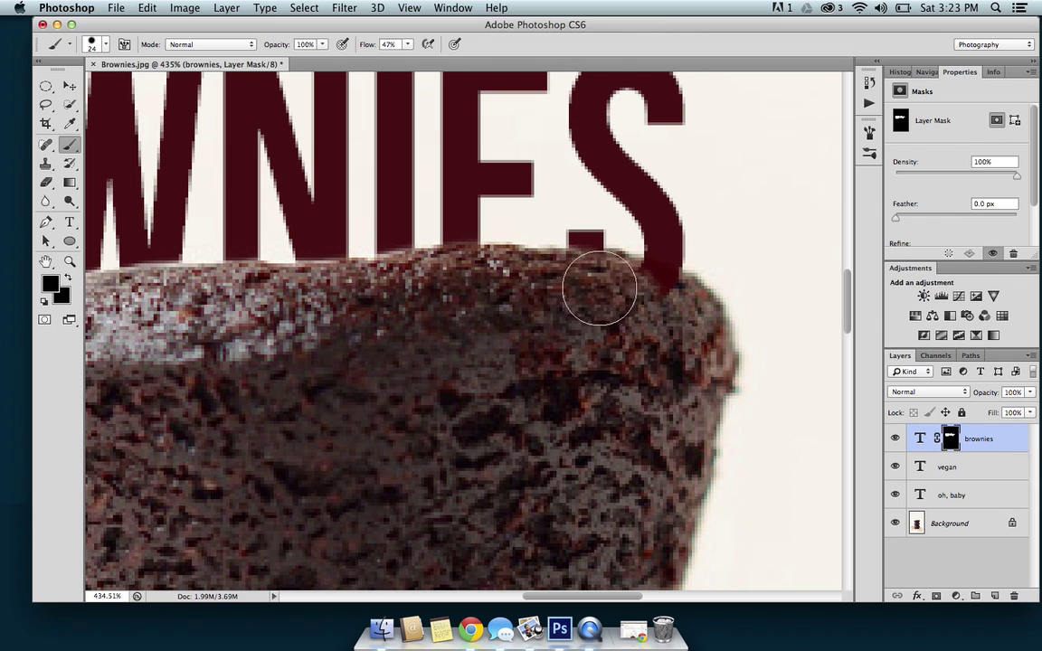
pyautogui.moveTo(595, 290)
pyautogui.mouseDown()
pyautogui.moveTo(651, 309)
pyautogui.moveTo(632, 296)
pyautogui.moveTo(658, 296)
pyautogui.mouseUp()
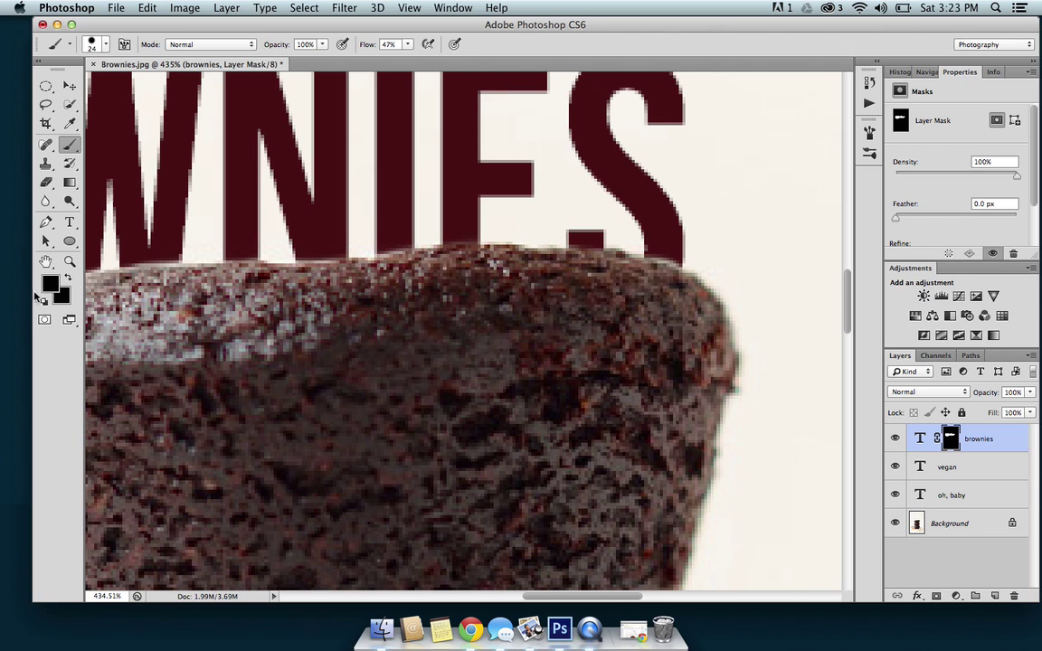
# Set the foreground colour to near-white fffdfd for revealing more of the masked text.
pyautogui.click(50, 284)
pyautogui.click(651, 111)
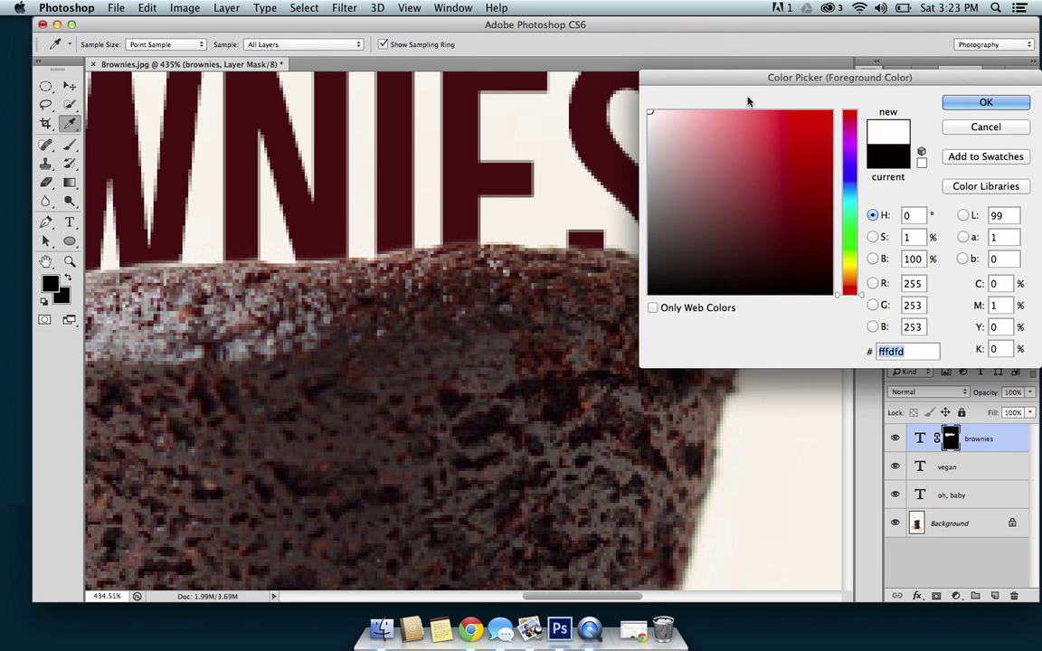
pyautogui.click(985, 102)
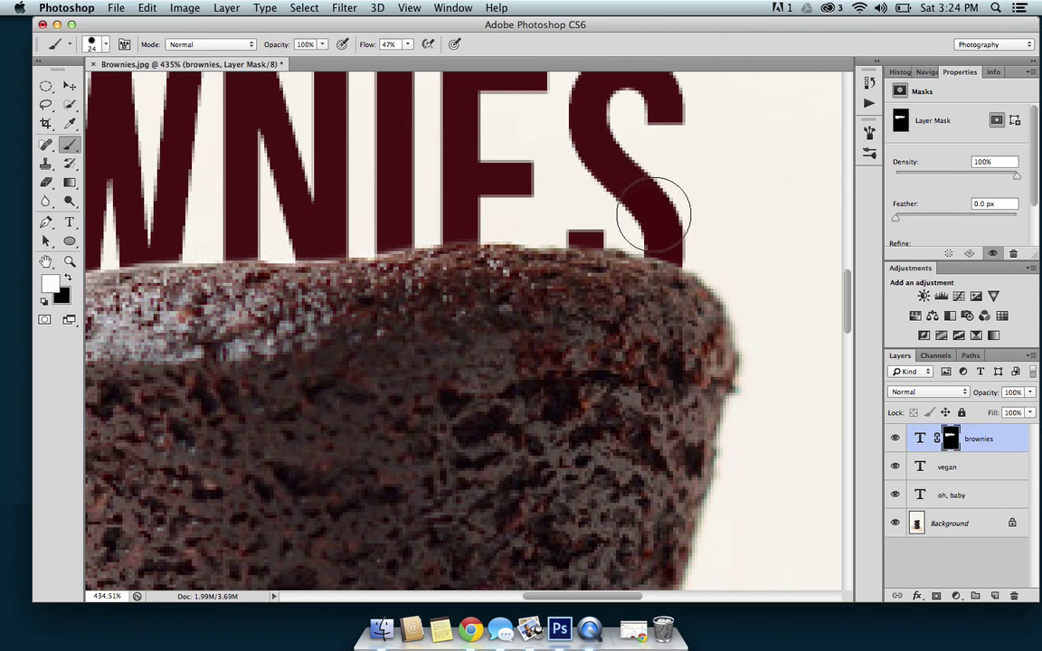
pyautogui.scroll(-5, 491, 296)
pyautogui.scroll(-2, 494, 296)
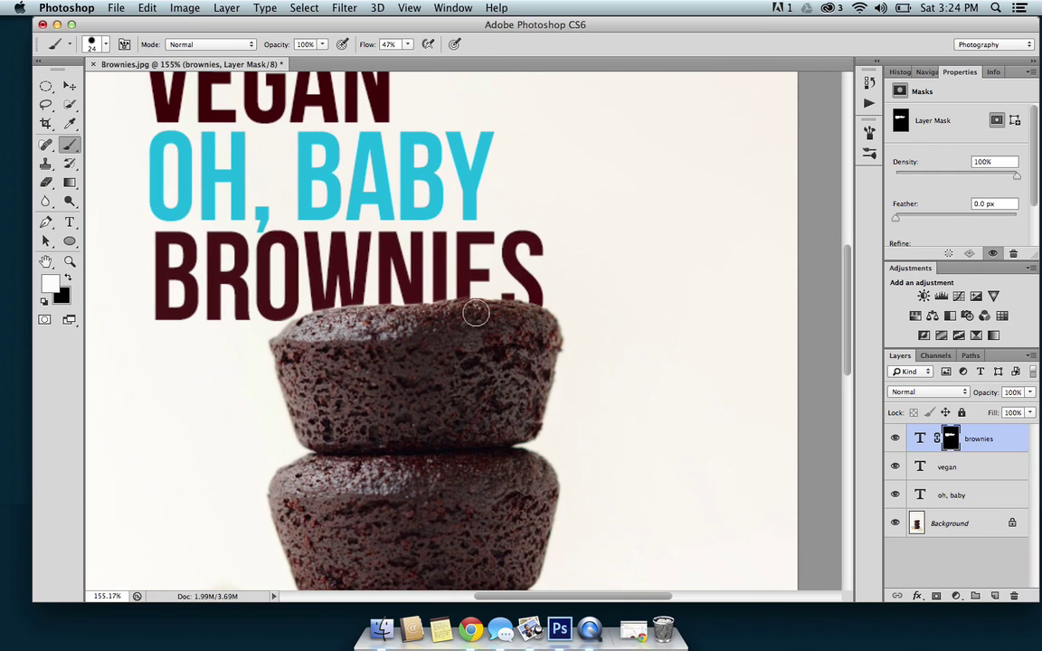
pyautogui.scroll(-2, 493, 293)
pyautogui.scroll(-2, 465, 314)
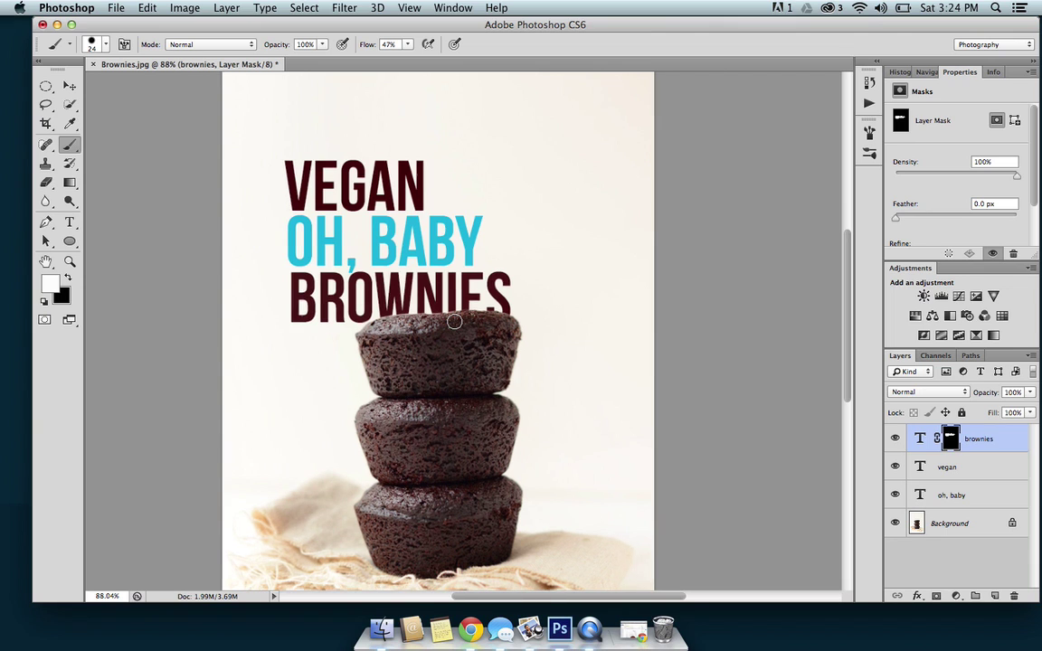
pyautogui.scroll(-2, 454, 322)
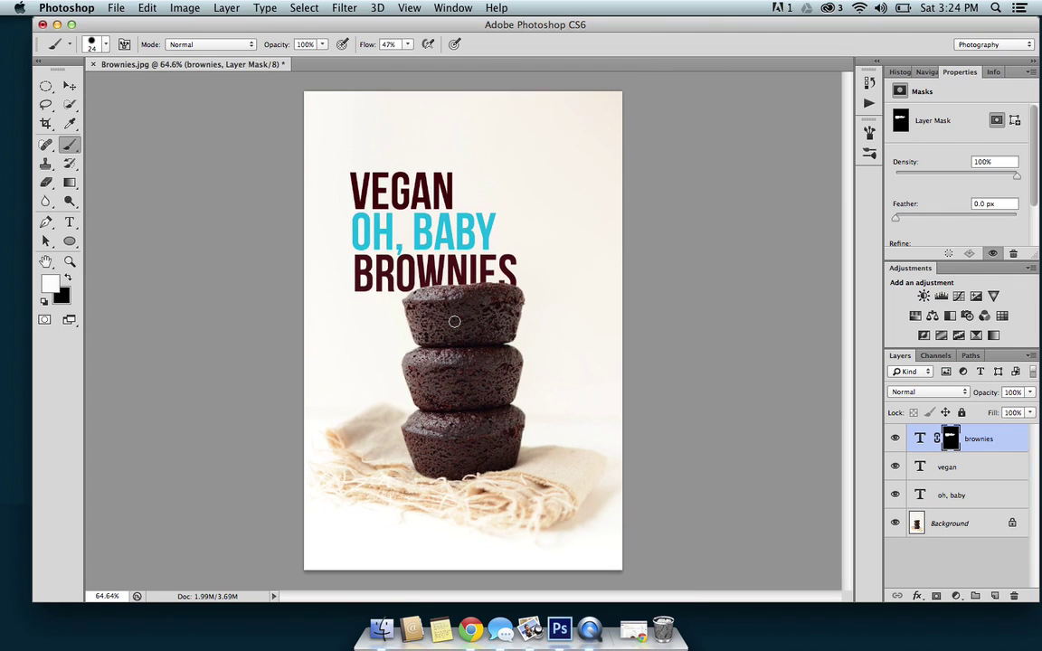